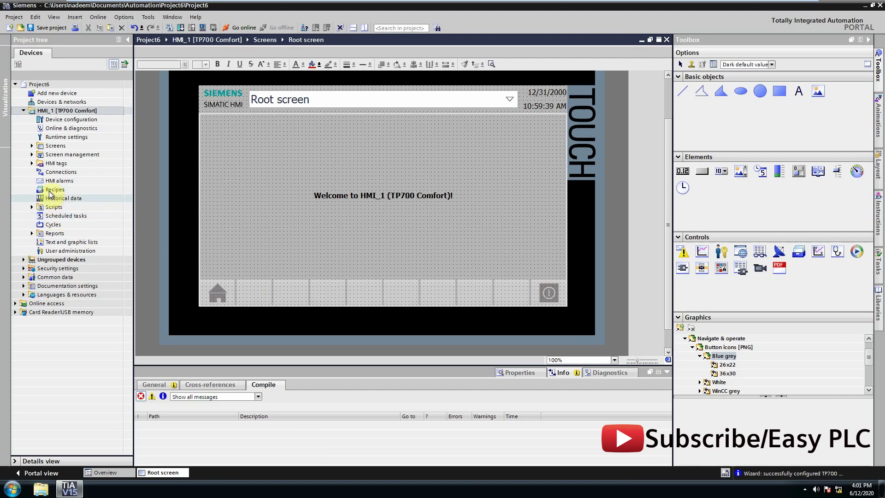
Expand Screen management and Slide-in screens in the Project tree, then select Slide-in screen right.
{"action": "left_click", "coordinate": [33, 155]}
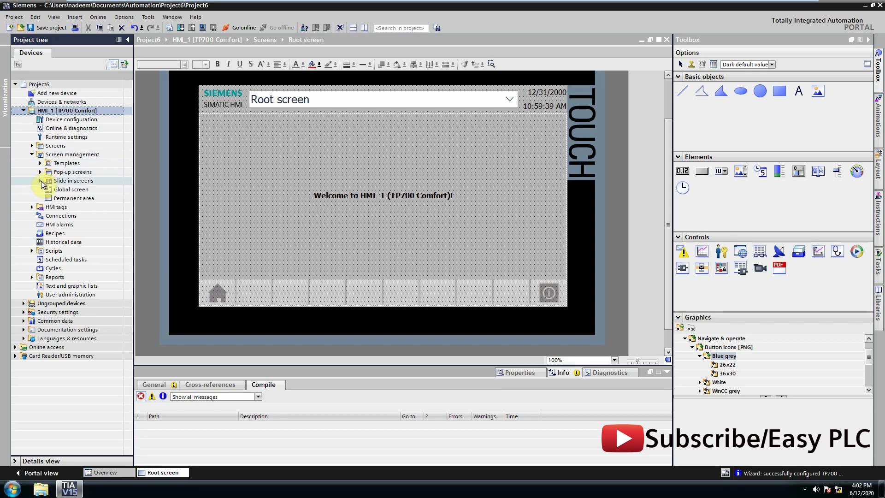
{"action": "left_click", "coordinate": [41, 181]}
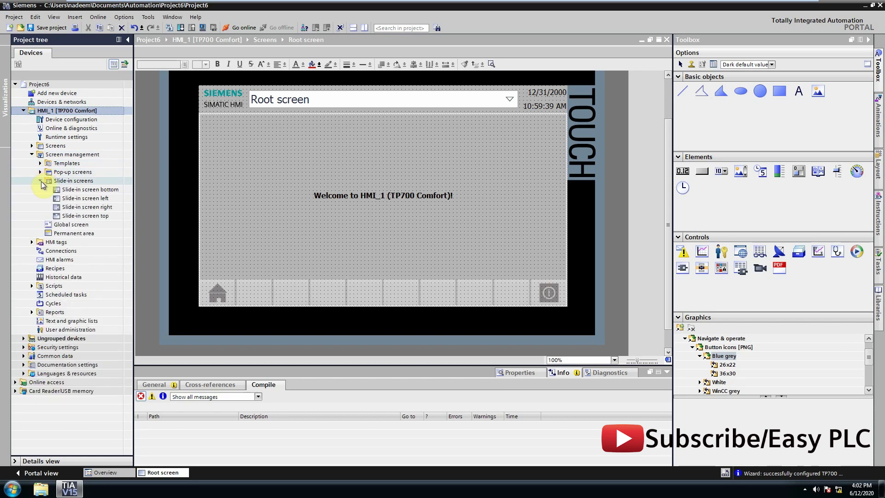
{"action": "left_click", "coordinate": [69, 208]}
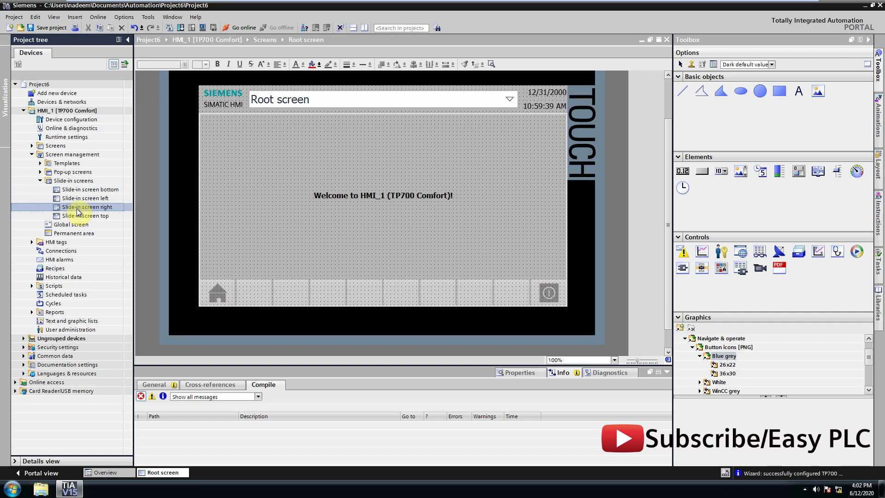
Open Slide-in screen right in the editor and make the lower inspector panel taller.
{"action": "double_click", "coordinate": [78, 207]}
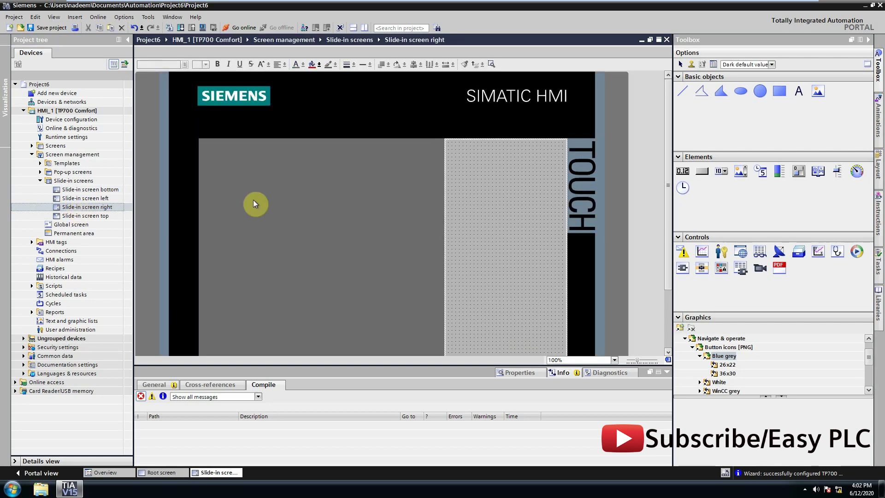
{"action": "mouse_move", "coordinate": [669, 107]}
{"action": "left_mouse_down"}
{"action": "mouse_move", "coordinate": [673, 146]}
{"action": "mouse_move", "coordinate": [665, 119]}
{"action": "left_mouse_up"}
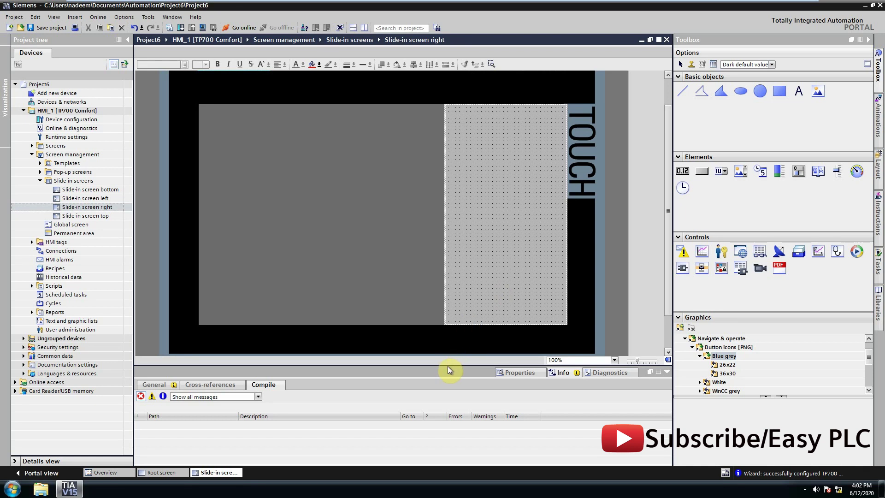
{"action": "left_click_drag", "start_coordinate": [448, 367], "coordinate": [448, 332]}
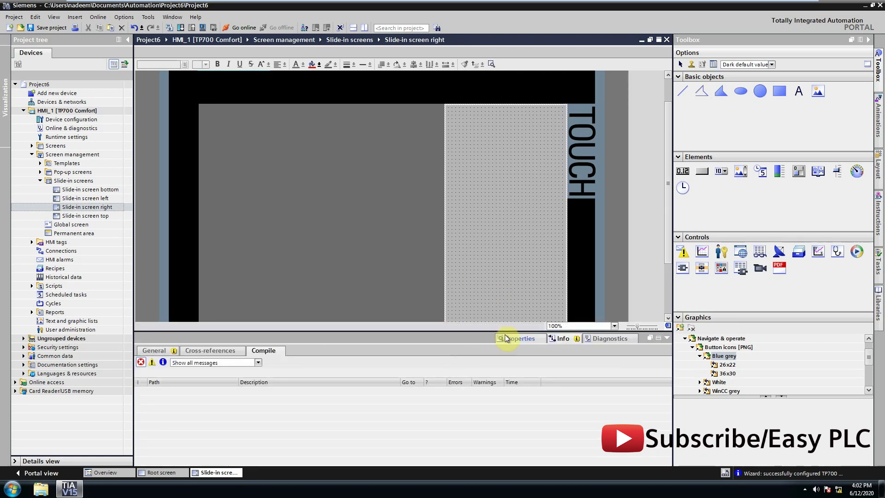
Tick Enable in the General properties of Slide-in screen right.
{"action": "left_click", "coordinate": [150, 352]}
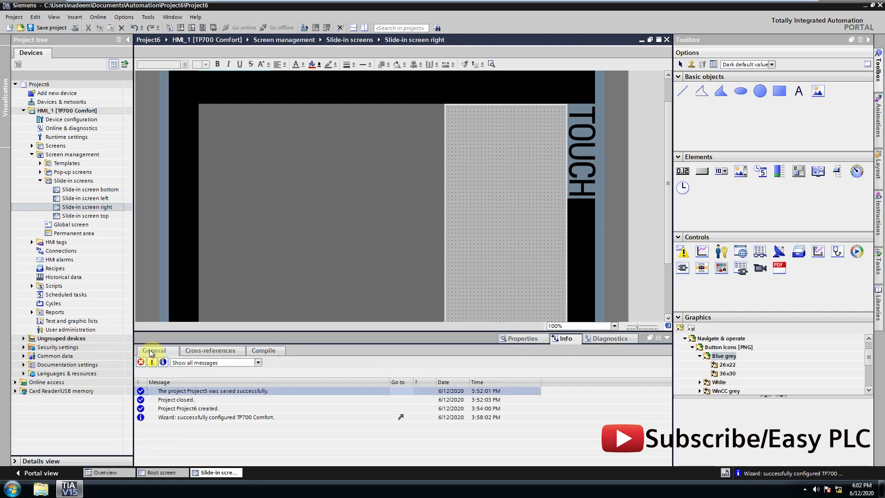
{"action": "left_click", "coordinate": [520, 338]}
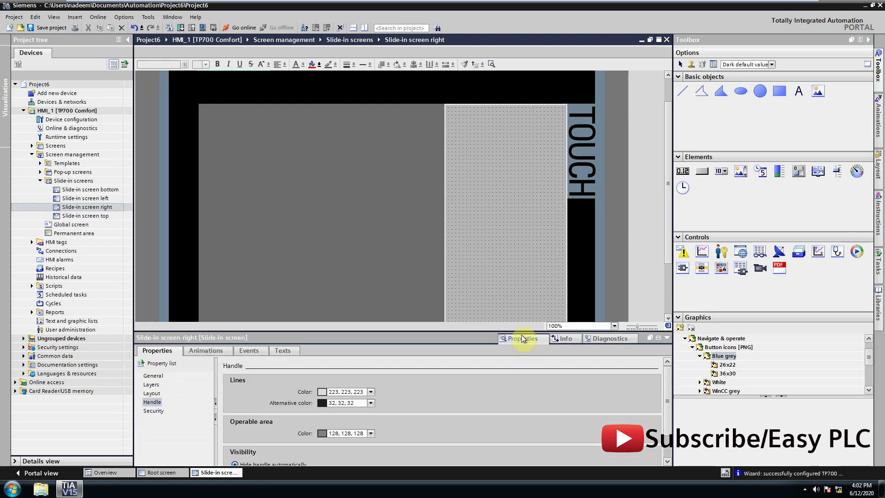
{"action": "left_click", "coordinate": [152, 378]}
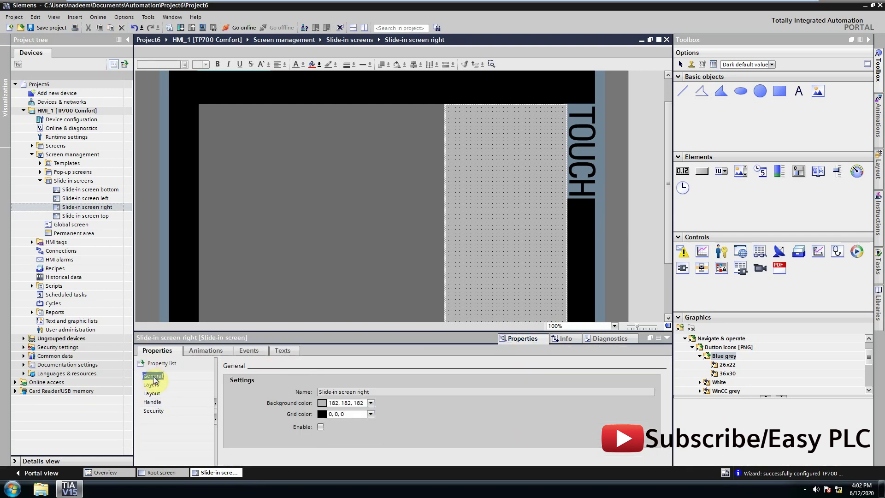
{"action": "left_click", "coordinate": [320, 427]}
{"action": "left_click", "coordinate": [321, 427]}
{"action": "left_click_drag", "start_coordinate": [667, 211], "coordinate": [666, 219]}
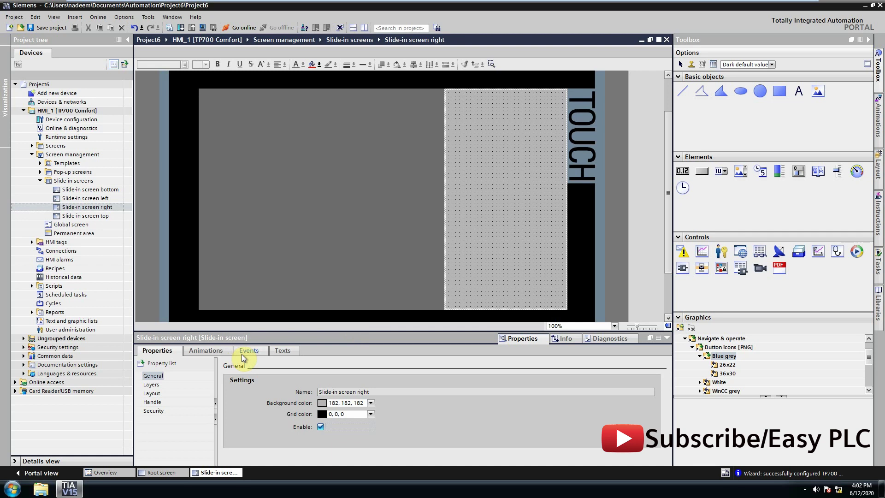
Place a narrow button with an X icon at the slide-in screen's bottom-right.
{"action": "left_click", "coordinate": [702, 172]}
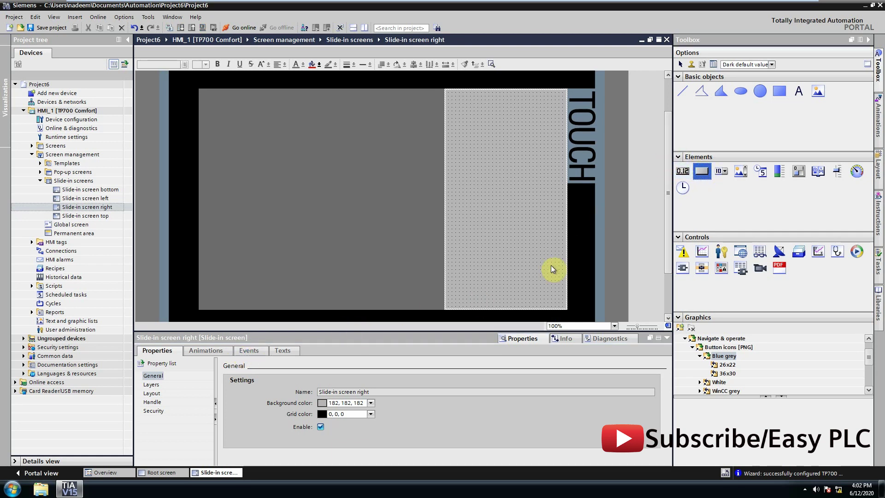
{"action": "left_click_drag", "start_coordinate": [536, 275], "coordinate": [543, 303]}
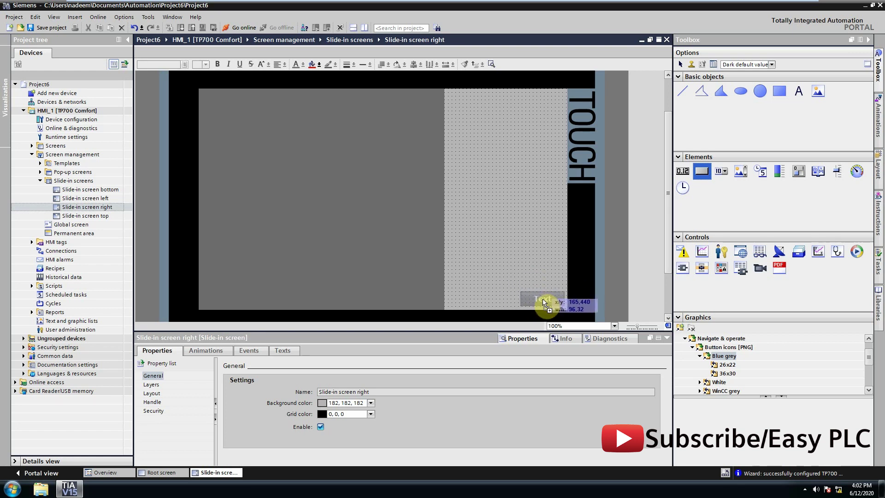
{"action": "left_click_drag", "start_coordinate": [544, 302], "coordinate": [543, 299]}
{"action": "type", "text": "x"}
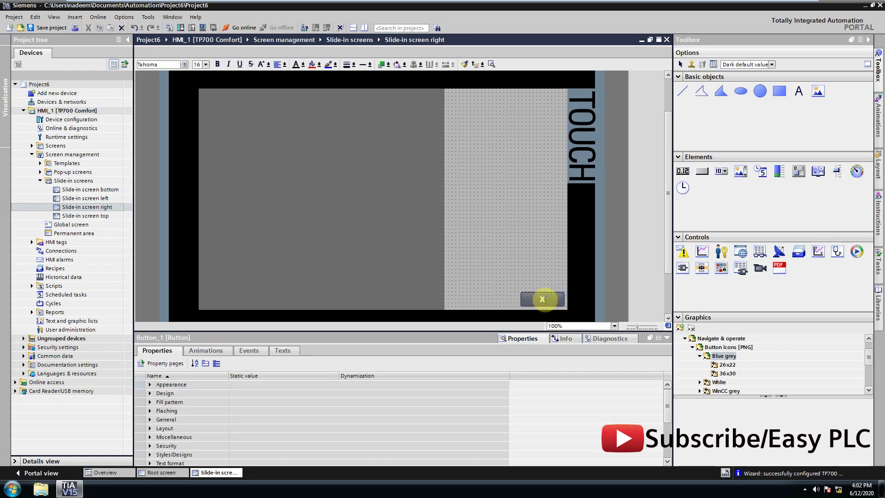
{"action": "left_click", "coordinate": [532, 269]}
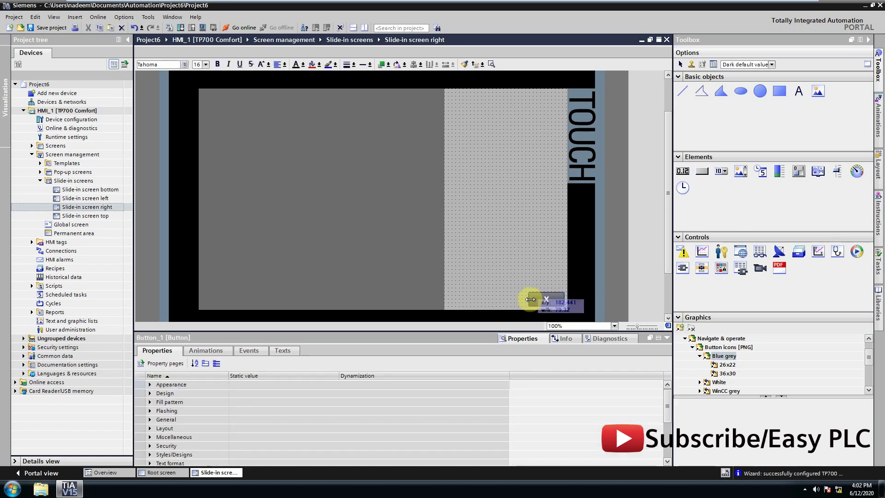
{"action": "left_click_drag", "start_coordinate": [521, 298], "coordinate": [540, 299]}
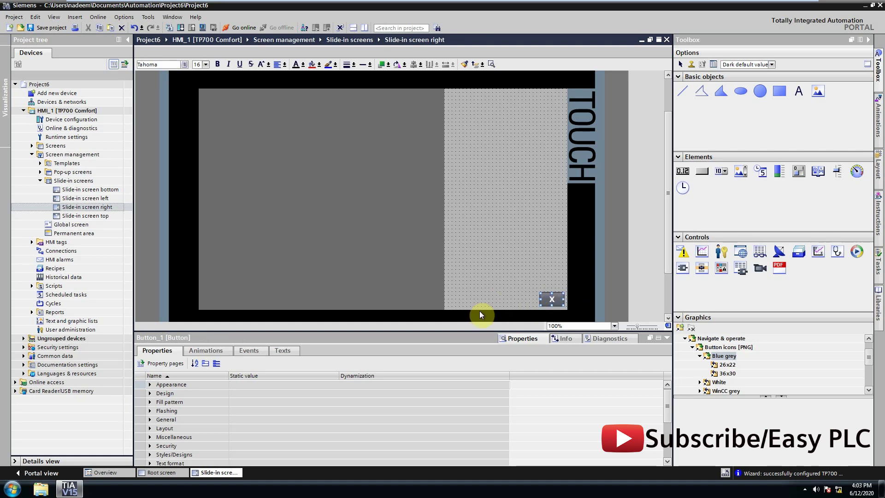
Attach the ShowSlideInScreen function to the X button's Press event.
{"action": "left_click", "coordinate": [254, 352]}
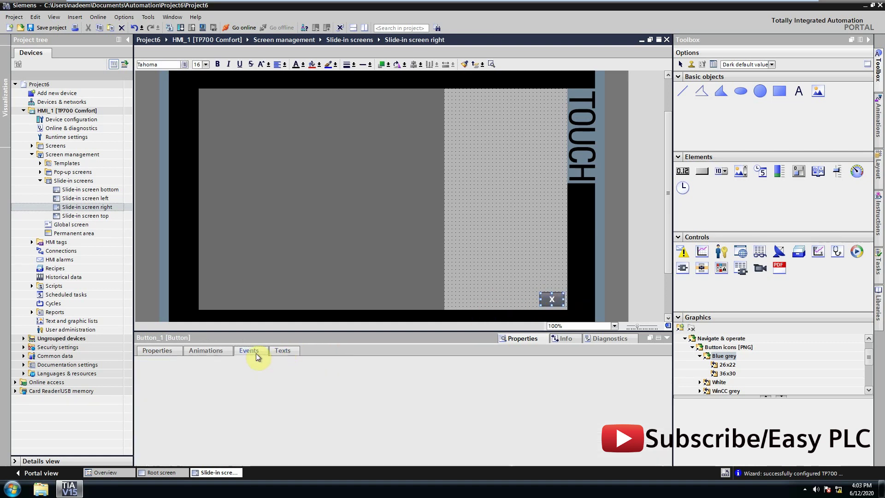
{"action": "left_click", "coordinate": [187, 380]}
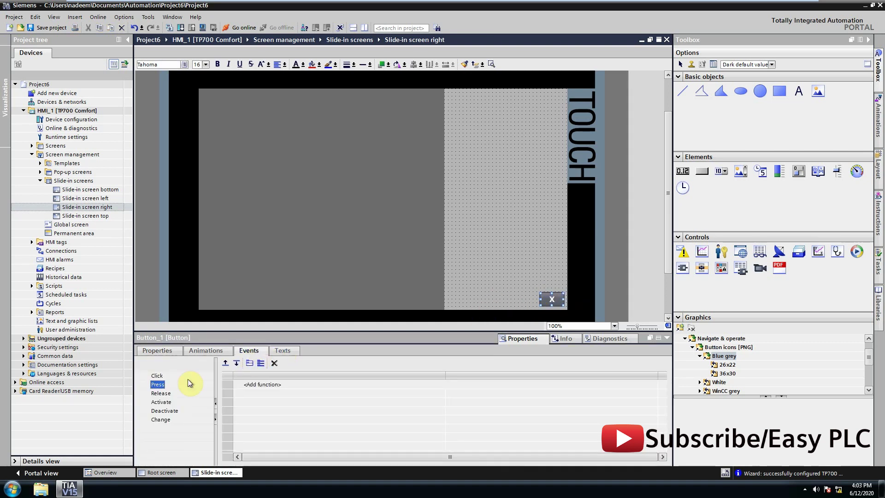
{"action": "left_click", "coordinate": [277, 385]}
{"action": "type", "text": "show"}
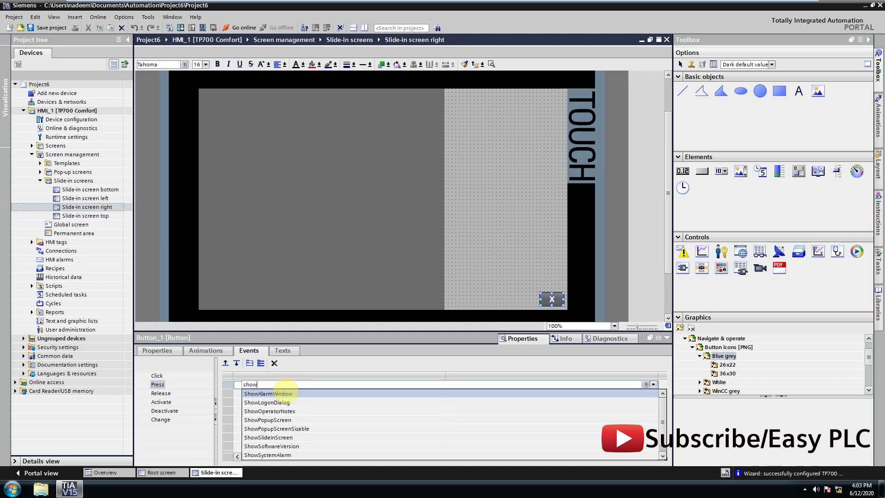
{"action": "left_click", "coordinate": [282, 438]}
Set the function's screen to Slide-in screen right and its Mode to Off.
{"action": "left_click", "coordinate": [586, 393]}
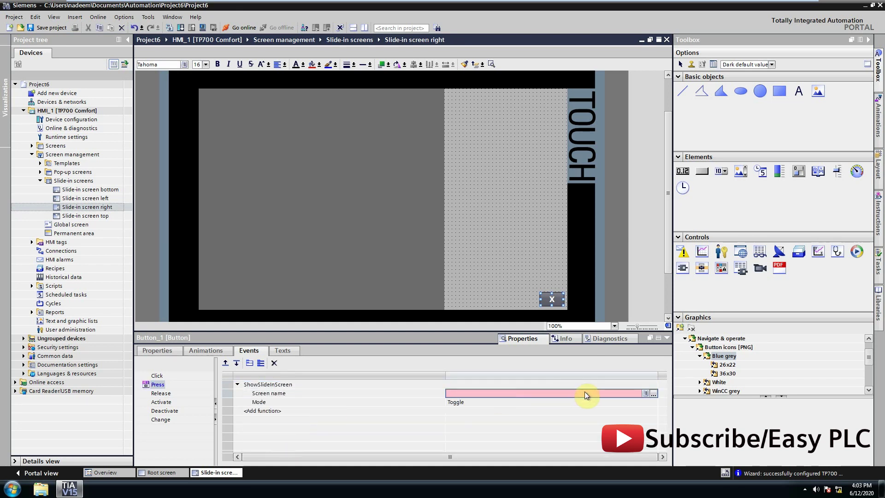
{"action": "left_click", "coordinate": [654, 395]}
{"action": "left_click", "coordinate": [592, 335]}
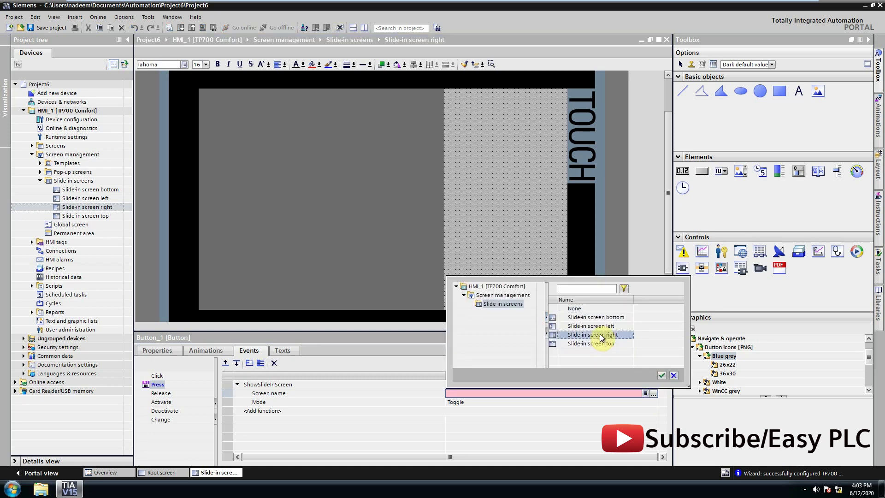
{"action": "left_click", "coordinate": [662, 377]}
{"action": "left_click", "coordinate": [547, 404]}
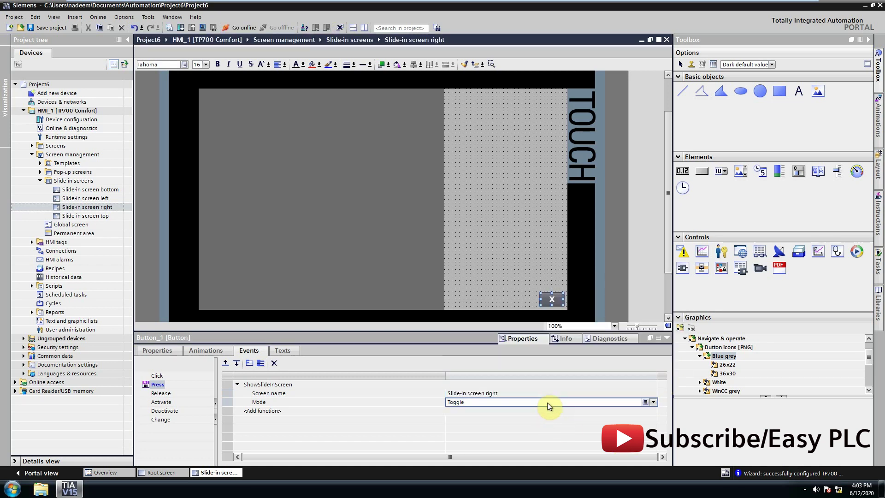
{"action": "left_click", "coordinate": [653, 403]}
{"action": "left_click", "coordinate": [585, 419]}
Drop a 'Slide In Screen Right' text label at the top of the slide-in screen.
{"action": "left_click", "coordinate": [475, 246]}
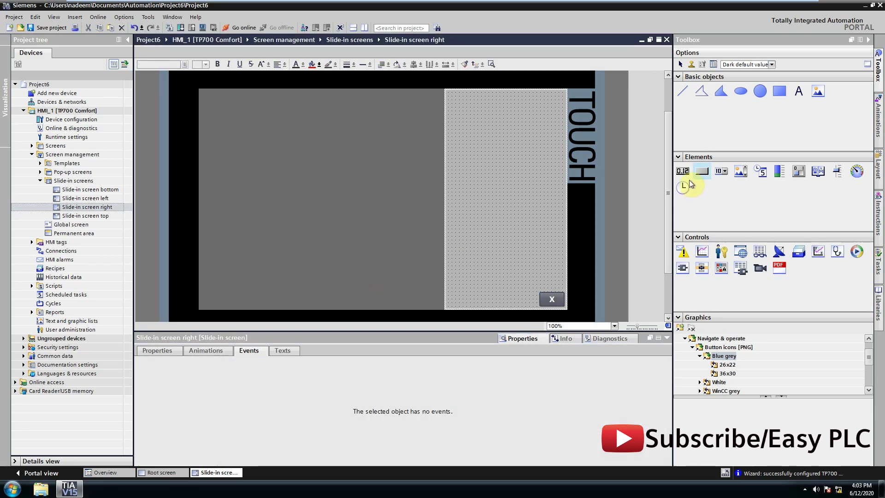
{"action": "left_click_drag", "start_coordinate": [800, 95], "coordinate": [476, 104]}
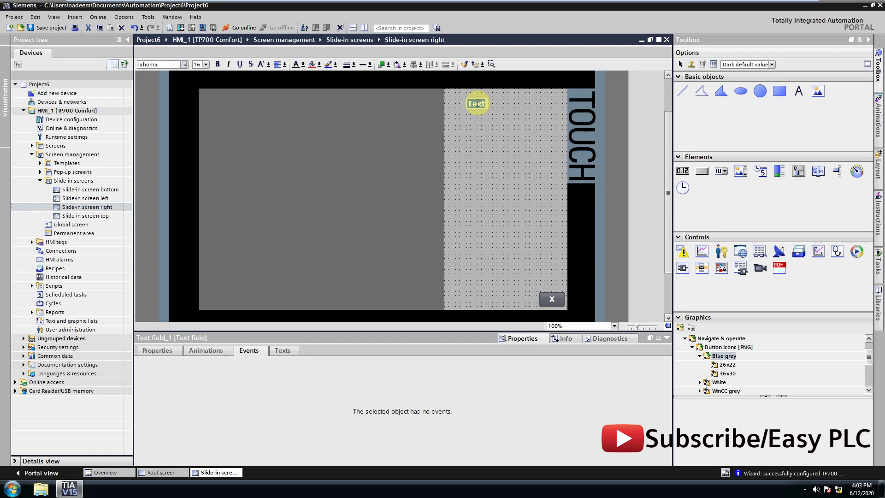
{"action": "type", "text": "Slide In Screen Ri"}
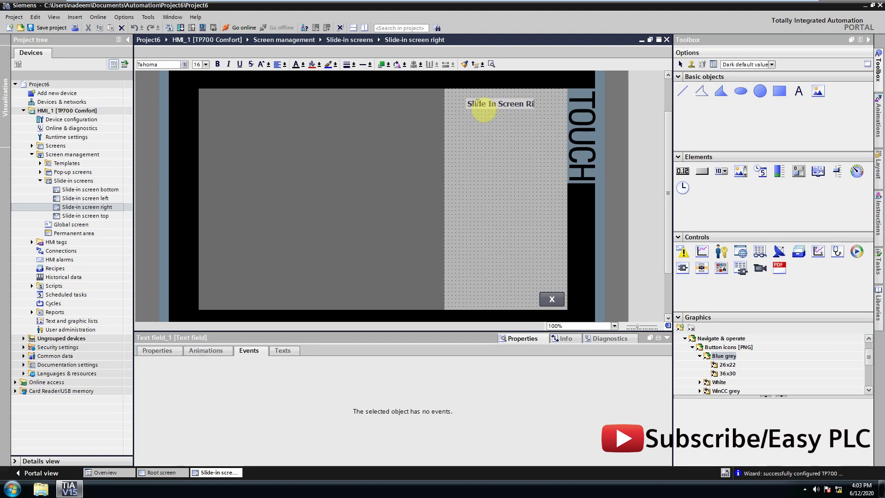
{"action": "type", "text": "f"}
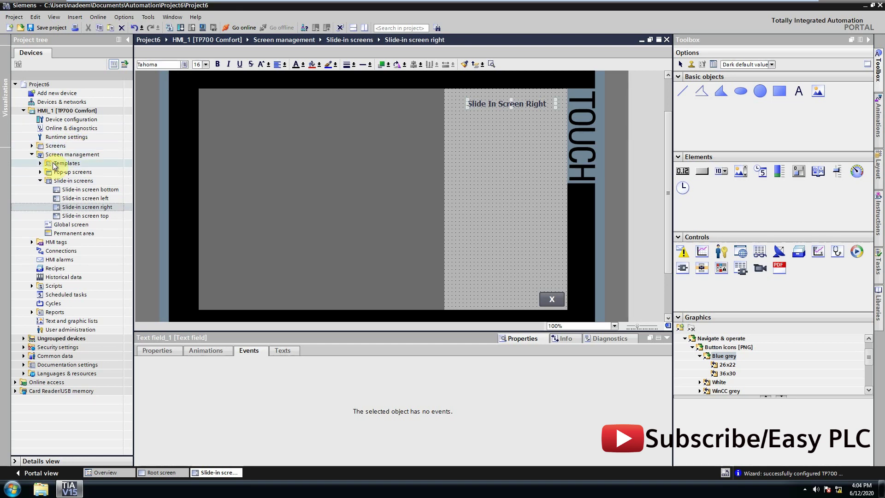
Open the Root screen and add a button captioned ShowSlide near its bottom.
{"action": "left_click", "coordinate": [32, 145]}
{"action": "double_click", "coordinate": [60, 165]}
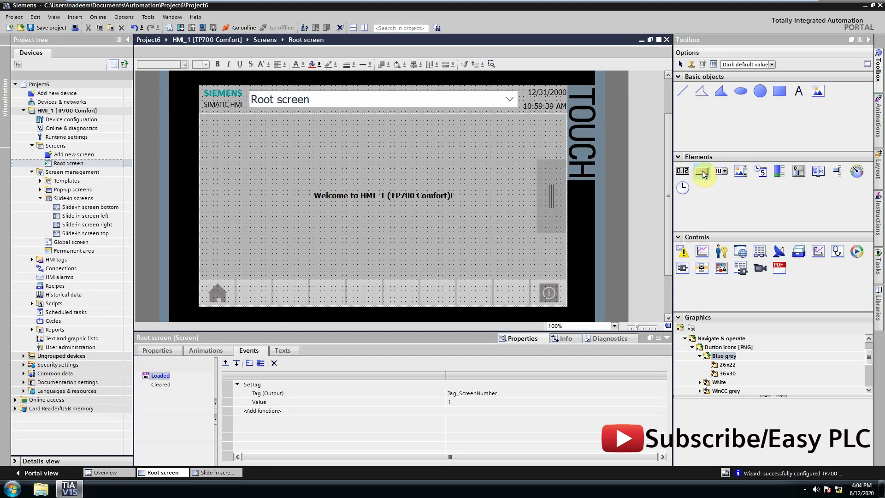
{"action": "left_click_drag", "start_coordinate": [705, 174], "coordinate": [409, 270]}
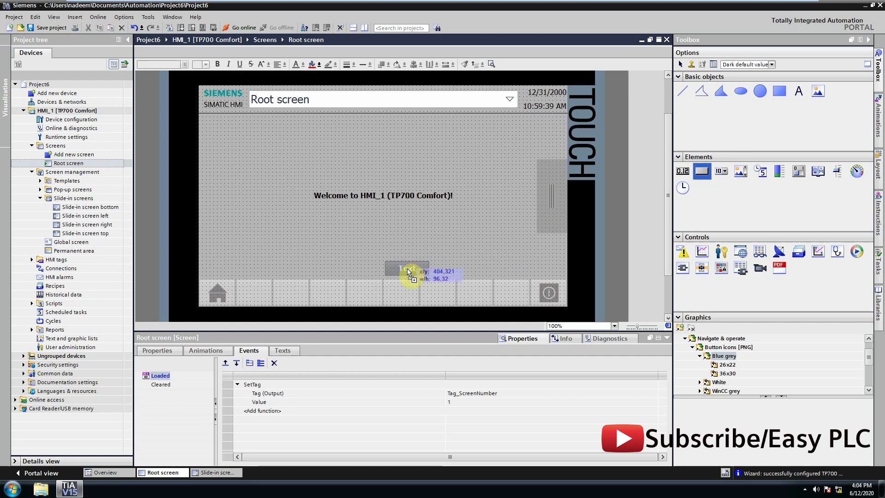
{"action": "type", "text": "SD"}
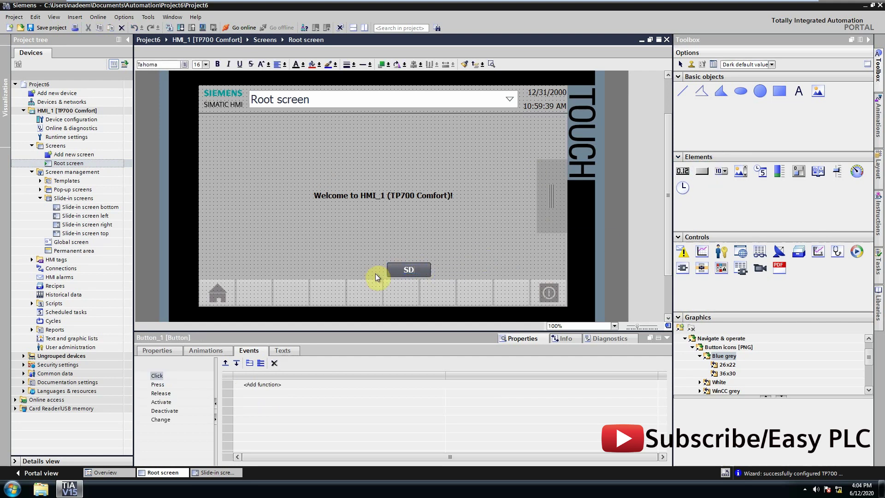
{"action": "type", "text": "howSi"}
{"action": "type", "text": "de"}
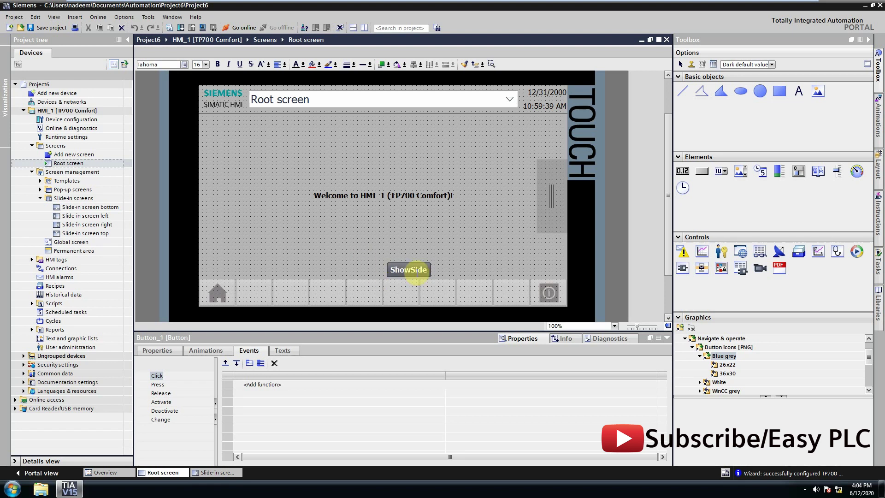
{"action": "type", "text": "l"}
{"action": "key", "text": "Return"}
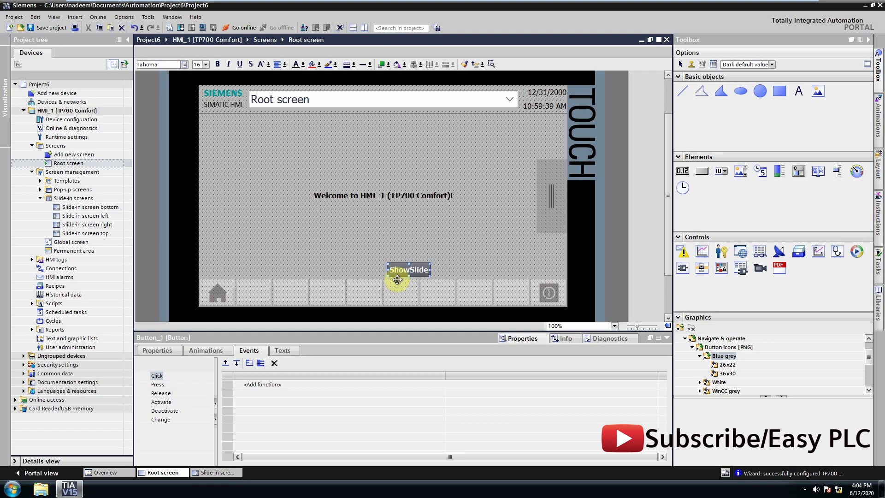
Give the ShowSlide Press event ShowSlideInScreen targeting Slide-in screen right.
{"action": "left_click", "coordinate": [159, 385]}
{"action": "left_click", "coordinate": [270, 384]}
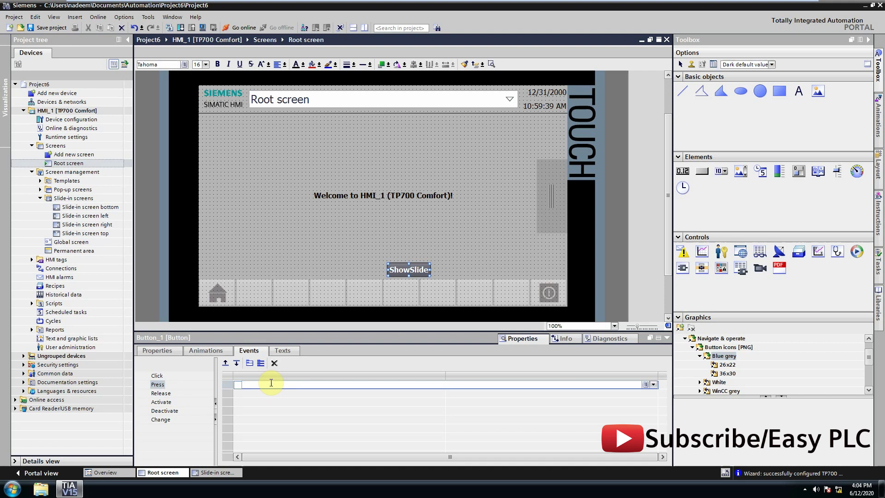
{"action": "type", "text": "sh"}
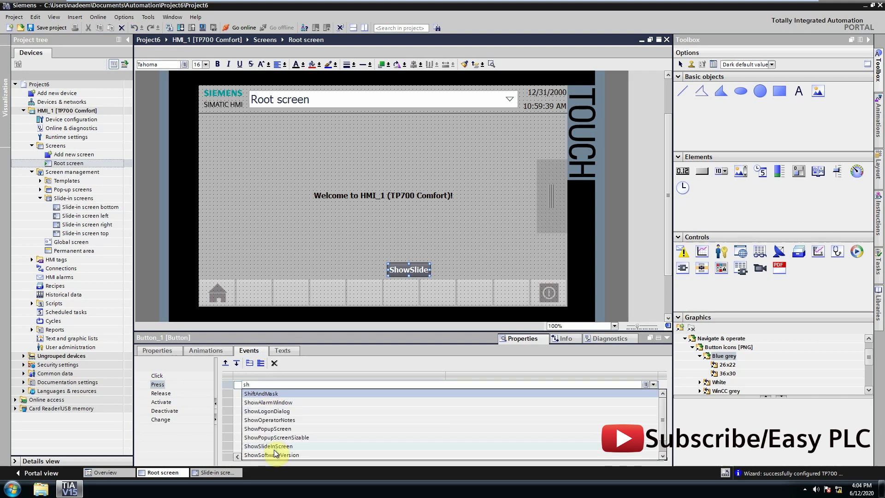
{"action": "left_click", "coordinate": [272, 447]}
{"action": "left_click", "coordinate": [652, 395]}
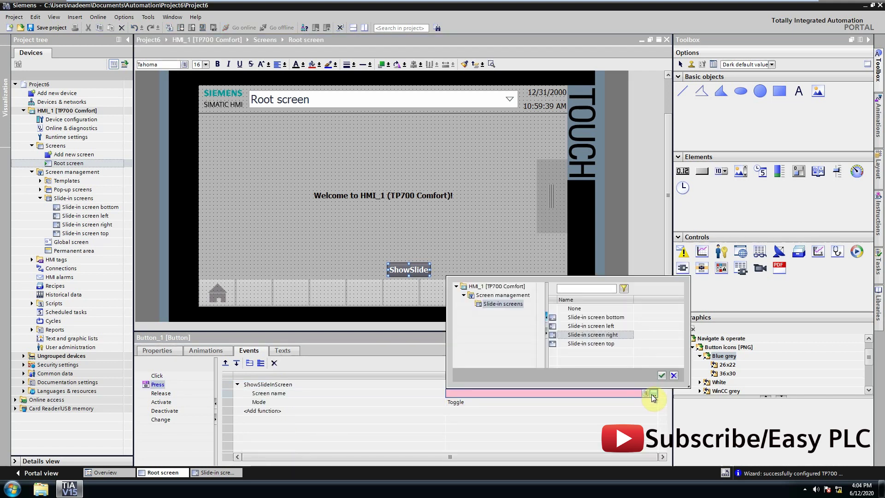
{"action": "left_click", "coordinate": [596, 335]}
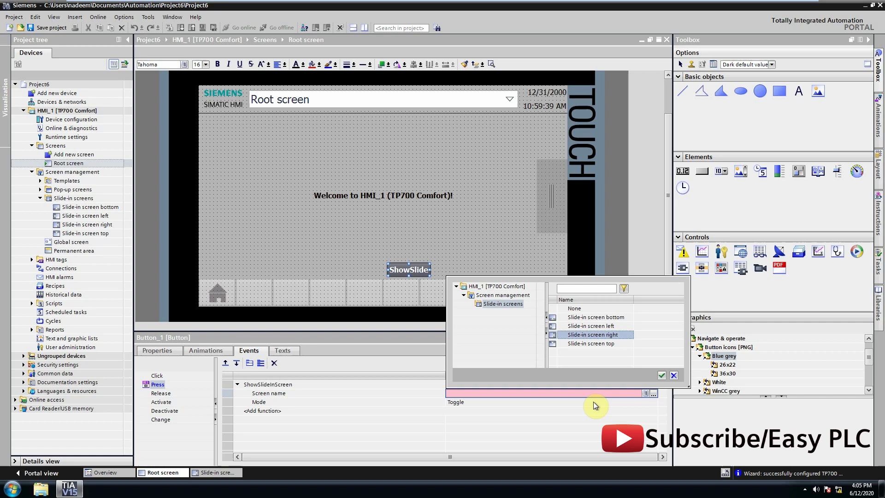
{"action": "left_click", "coordinate": [661, 375]}
Set the function's Mode to On, then compile the HMI device.
{"action": "left_click", "coordinate": [507, 403]}
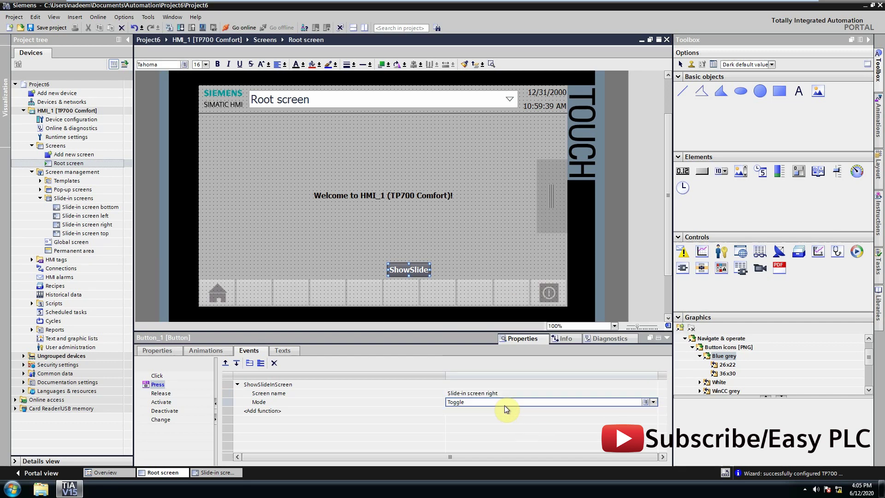
{"action": "left_click", "coordinate": [652, 403]}
{"action": "left_click", "coordinate": [565, 429]}
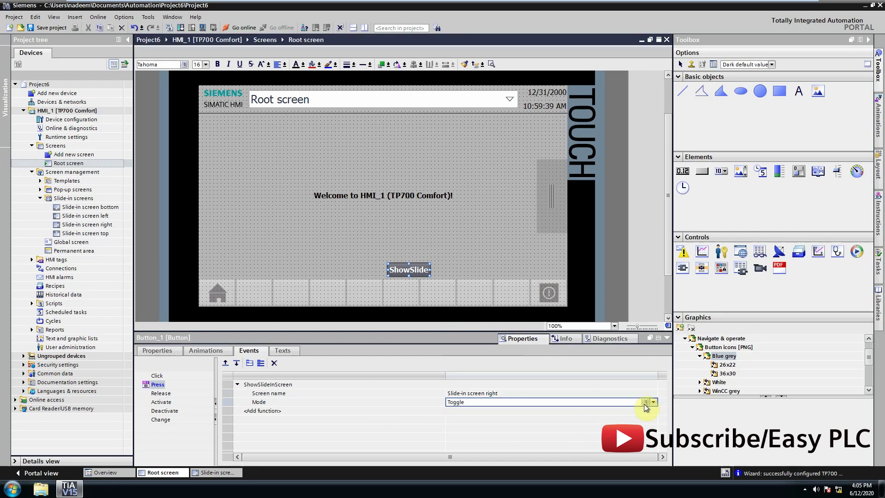
{"action": "left_click", "coordinate": [652, 405]}
{"action": "left_click", "coordinate": [577, 428]}
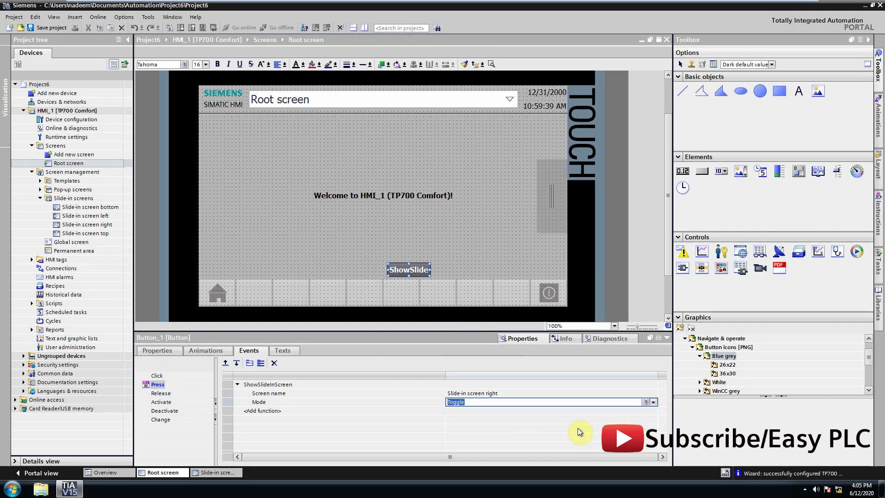
{"action": "left_click", "coordinate": [307, 163]}
{"action": "left_click", "coordinate": [201, 28]}
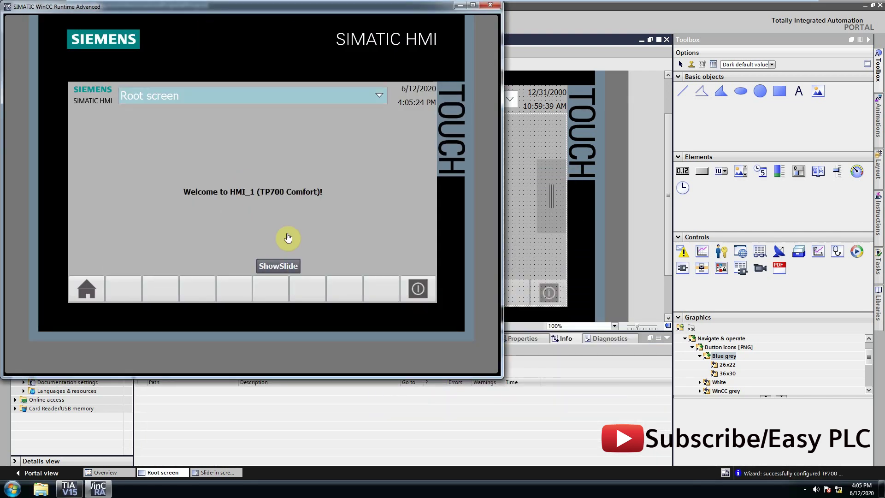
Twice open the slide-in screen with ShowSlide and hide it with X.
{"action": "left_click", "coordinate": [292, 269]}
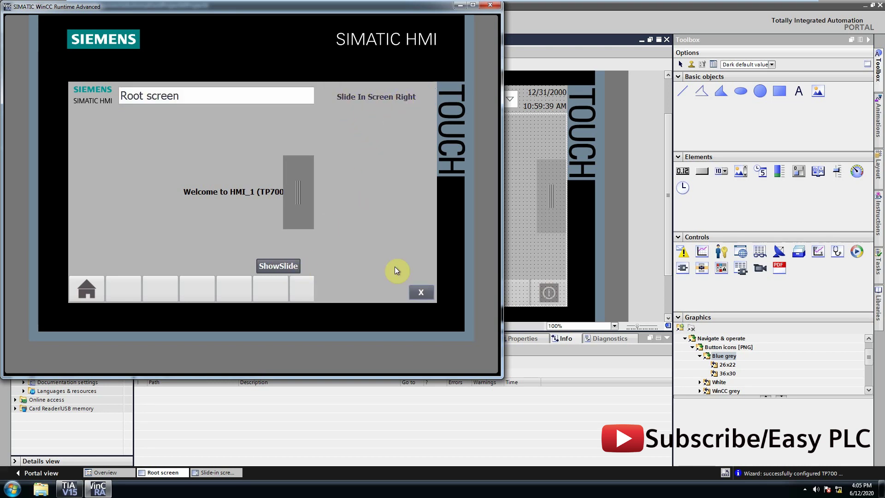
{"action": "left_click", "coordinate": [420, 295]}
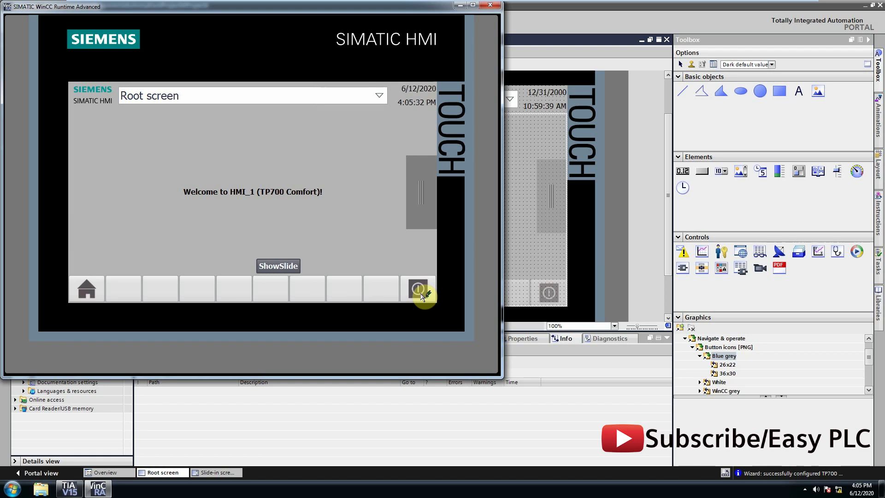
{"action": "left_click", "coordinate": [293, 266]}
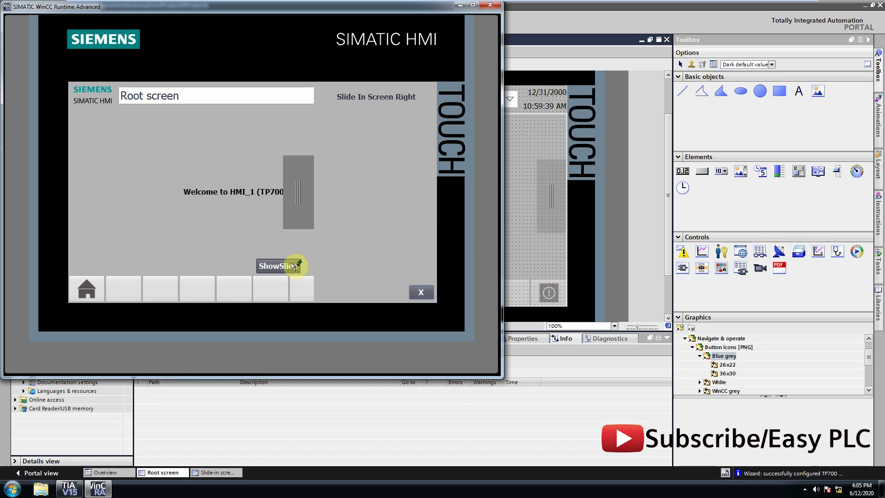
{"action": "left_click", "coordinate": [310, 216]}
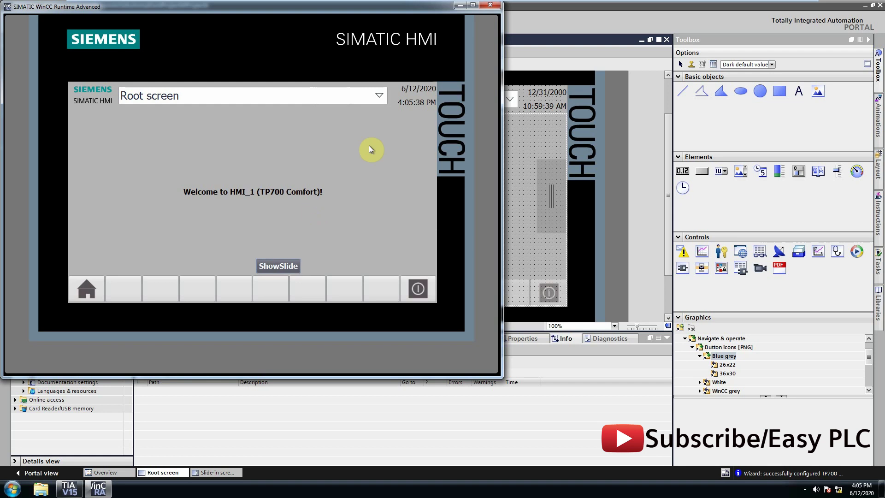
Close the runtime, reopen Slide-in screen right, and show its General properties.
{"action": "left_click", "coordinate": [490, 6]}
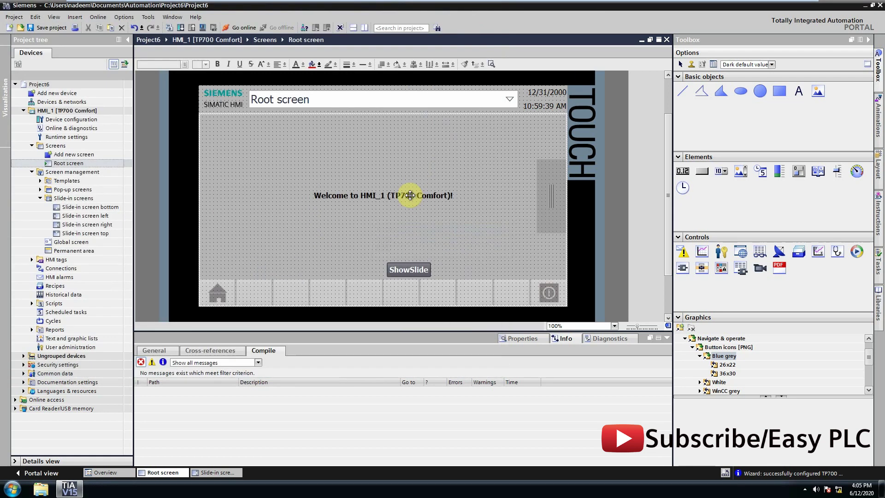
{"action": "left_click", "coordinate": [109, 226]}
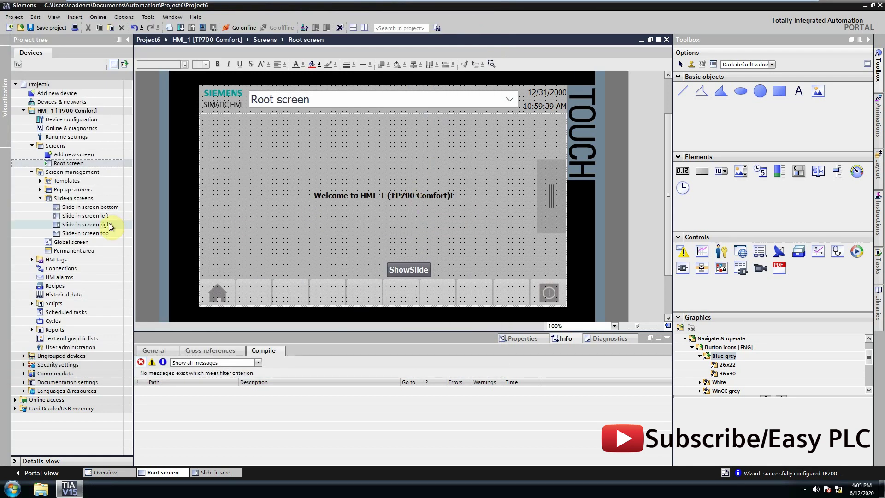
{"action": "double_click", "coordinate": [109, 225]}
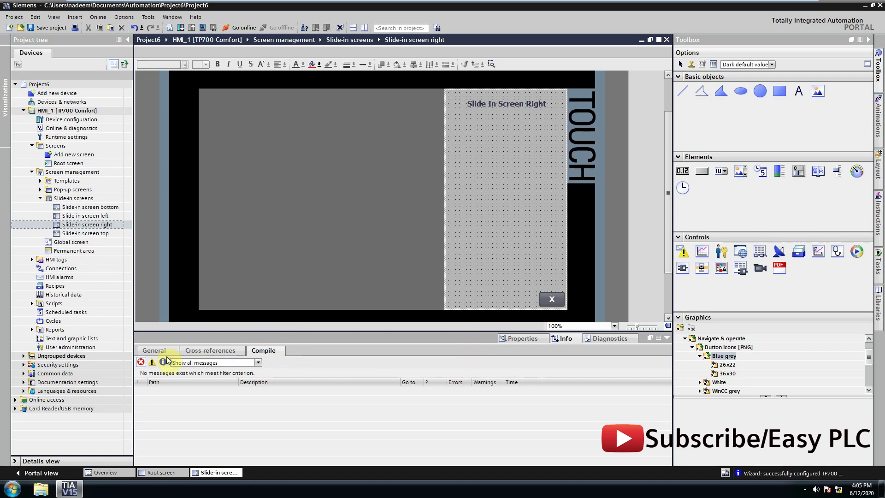
{"action": "left_click", "coordinate": [153, 351]}
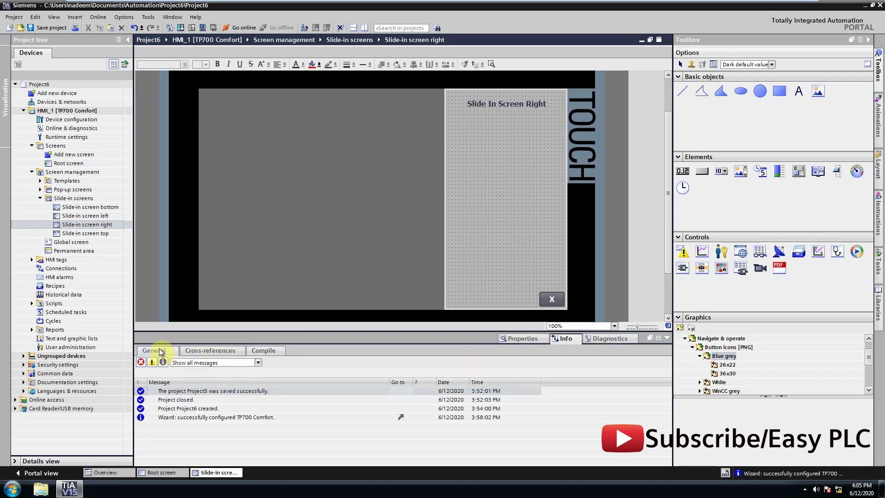
{"action": "left_click", "coordinate": [530, 339]}
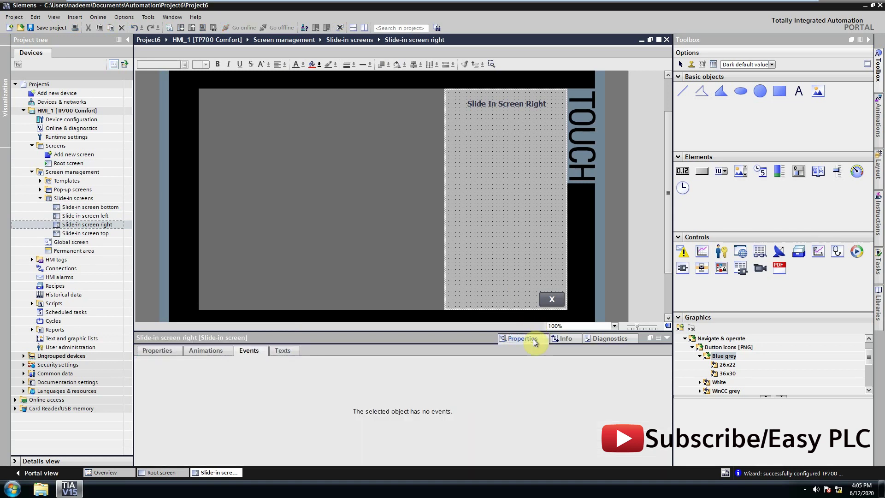
{"action": "left_click", "coordinate": [167, 351]}
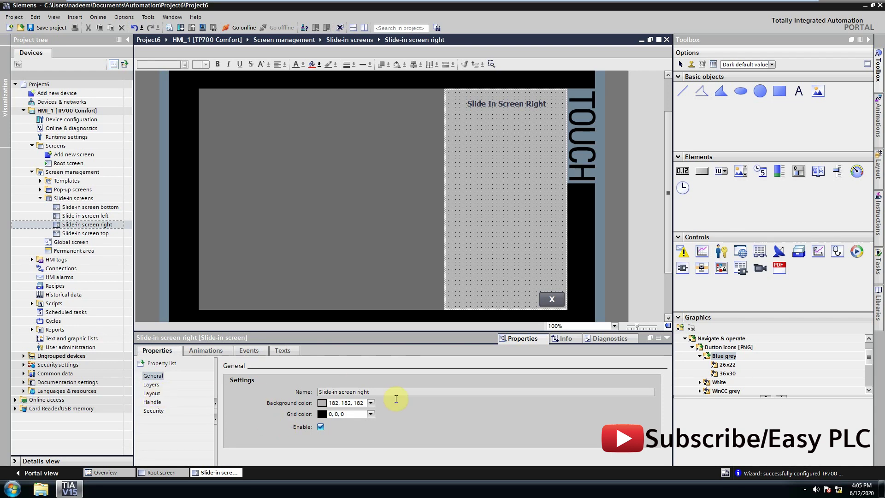
Make the background lime (153,204,0), then add three Text buttons and an I/O field.
{"action": "left_click", "coordinate": [372, 403]}
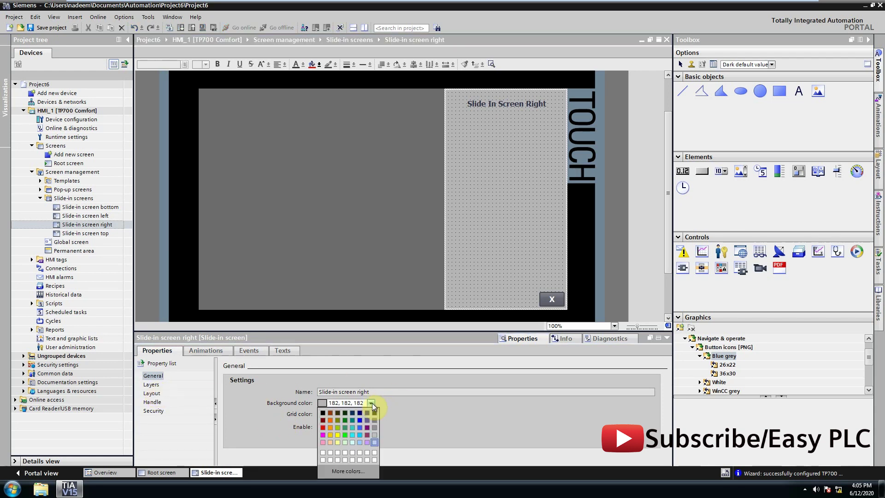
{"action": "left_click", "coordinate": [339, 429]}
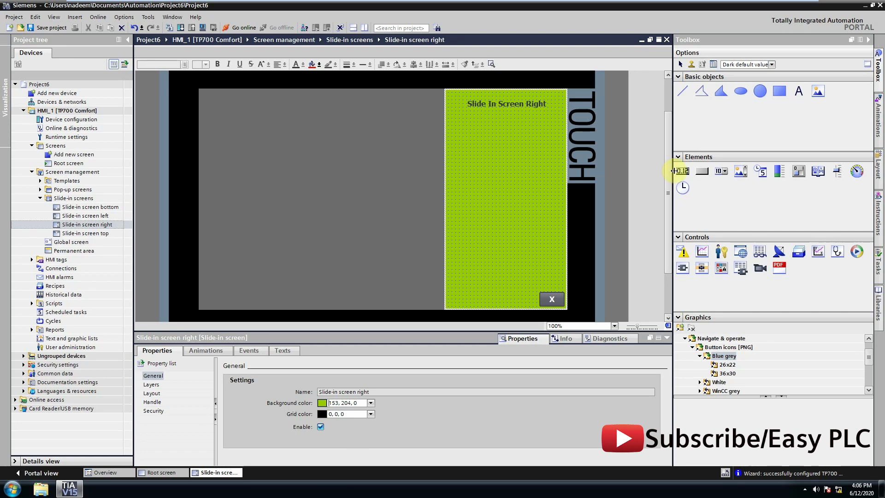
{"action": "left_click", "coordinate": [702, 171]}
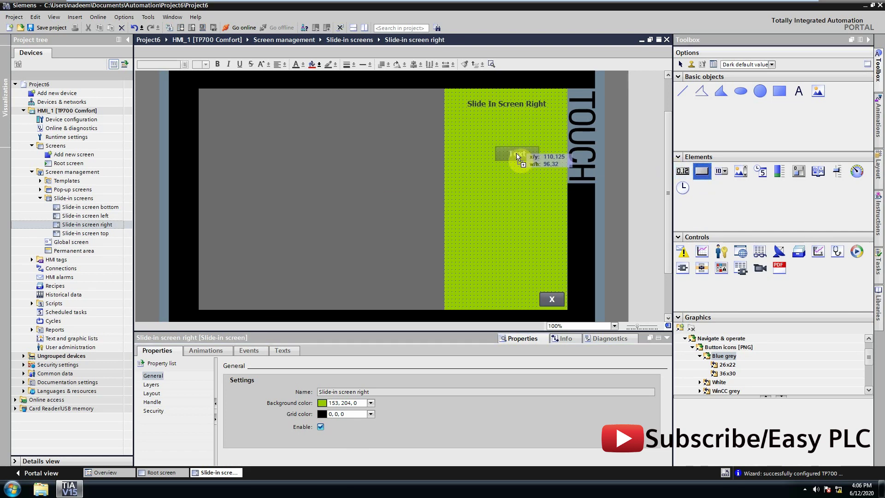
{"action": "left_click_drag", "start_coordinate": [497, 129], "coordinate": [541, 143]}
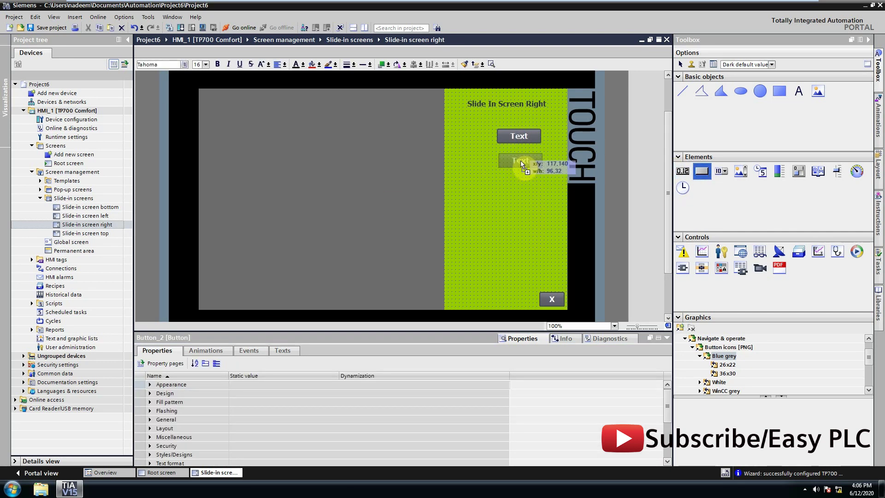
{"action": "mouse_move", "coordinate": [702, 173]}
{"action": "left_mouse_down"}
{"action": "mouse_move", "coordinate": [520, 165]}
{"action": "mouse_move", "coordinate": [524, 187]}
{"action": "left_mouse_up"}
{"action": "left_click", "coordinate": [520, 215]}
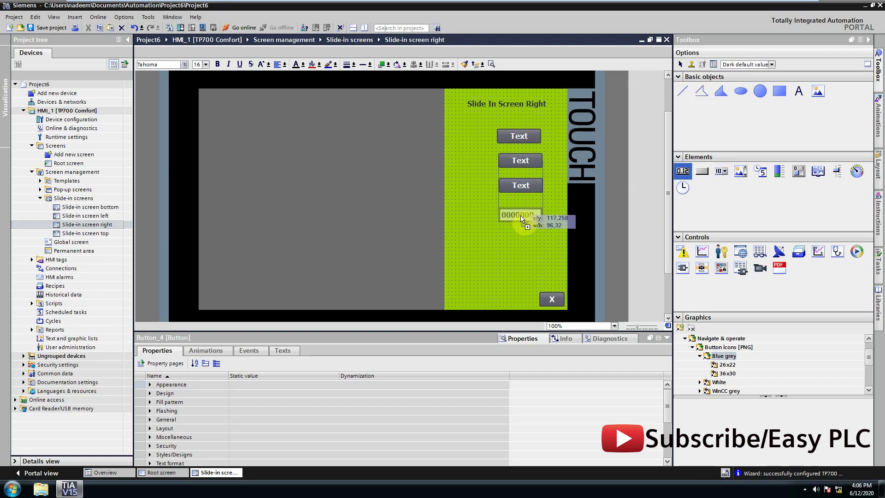
{"action": "left_click", "coordinate": [444, 239]}
Set the slide-in screen's layout width to 240.
{"action": "left_click", "coordinate": [162, 363]}
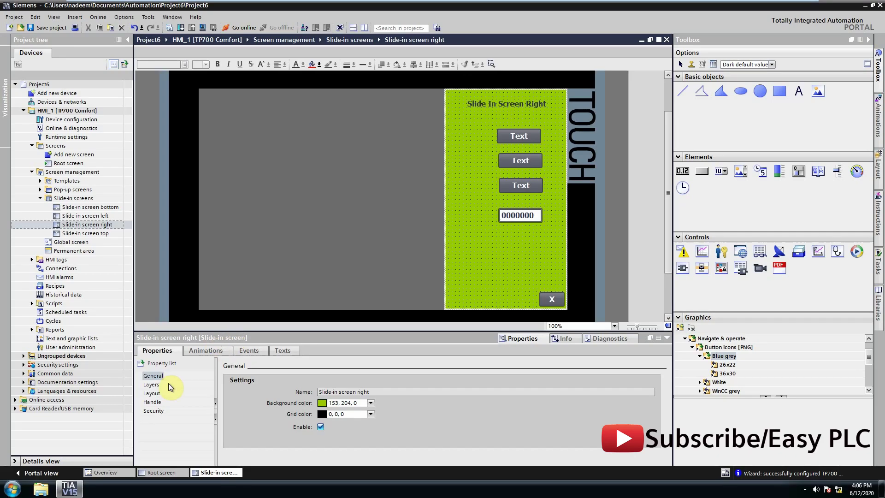
{"action": "left_click", "coordinate": [154, 395]}
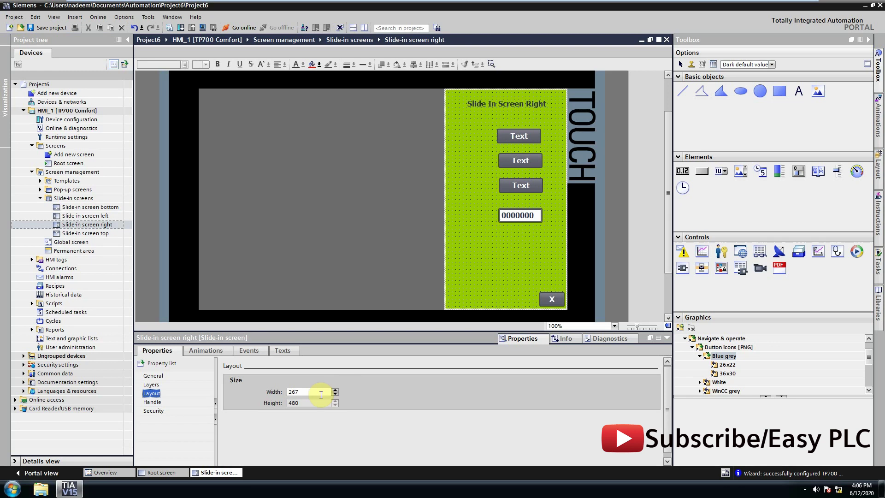
{"action": "left_click_drag", "start_coordinate": [318, 392], "coordinate": [253, 395]}
{"action": "type", "text": "250"}
{"action": "key", "text": "Return"}
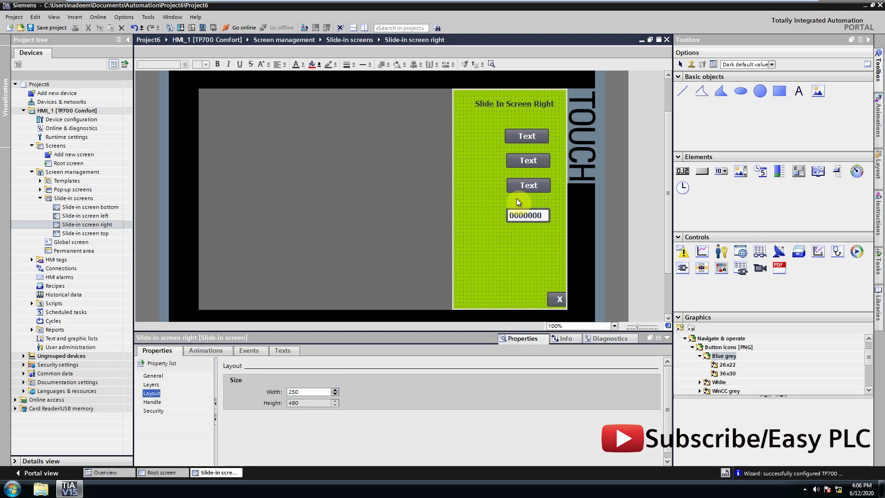
{"action": "type", "text": "240"}
{"action": "key", "text": "Return"}
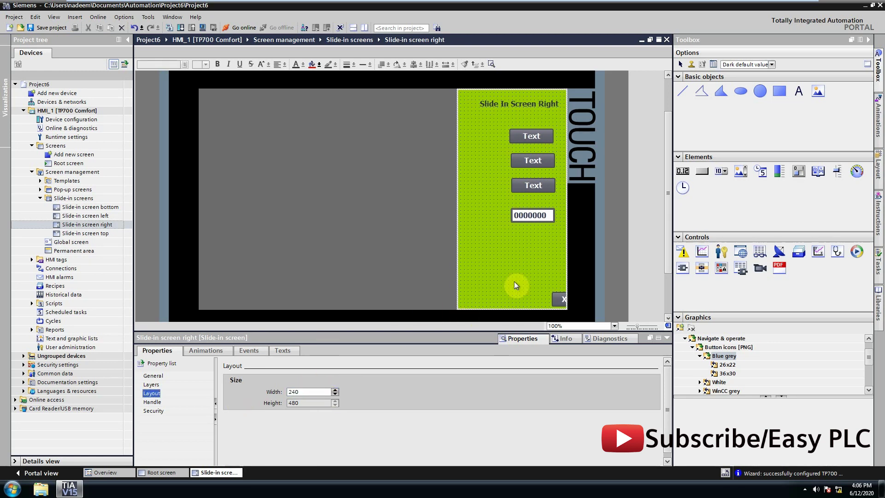
Move the buttons, I/O field, title and X button left to fit, then compile the HMI.
{"action": "mouse_move", "coordinate": [477, 93]}
{"action": "left_mouse_down"}
{"action": "mouse_move", "coordinate": [561, 205]}
{"action": "mouse_move", "coordinate": [561, 226]}
{"action": "left_mouse_up"}
{"action": "left_click_drag", "start_coordinate": [527, 155], "coordinate": [509, 138]}
{"action": "left_click_drag", "start_coordinate": [511, 105], "coordinate": [506, 116]}
{"action": "left_click", "coordinate": [315, 152]}
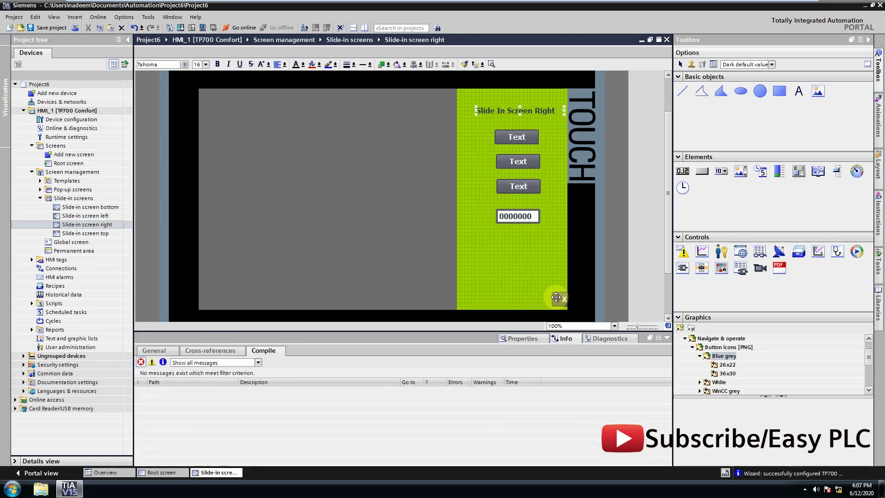
{"action": "left_click_drag", "start_coordinate": [562, 298], "coordinate": [548, 302]}
{"action": "left_click", "coordinate": [200, 29]}
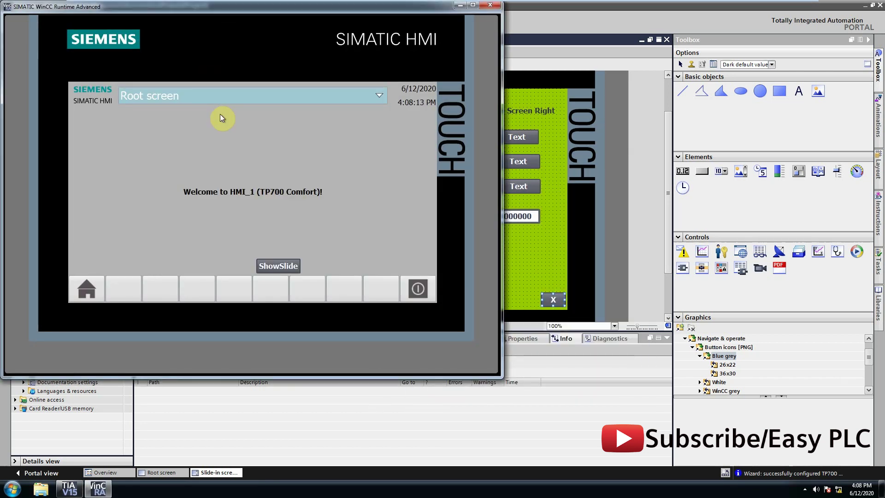
Open the green slide-in via ShowSlide and close it with X twice, then reopen it.
{"action": "left_click", "coordinate": [280, 266]}
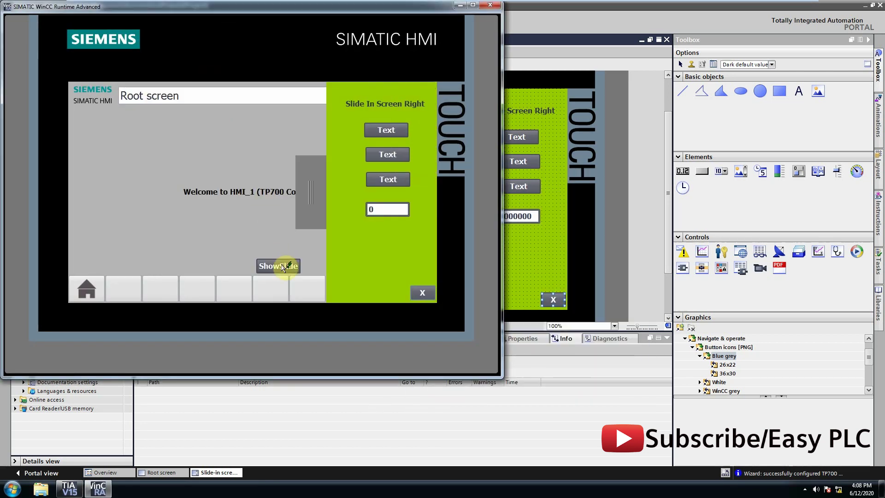
{"action": "left_click", "coordinate": [414, 293]}
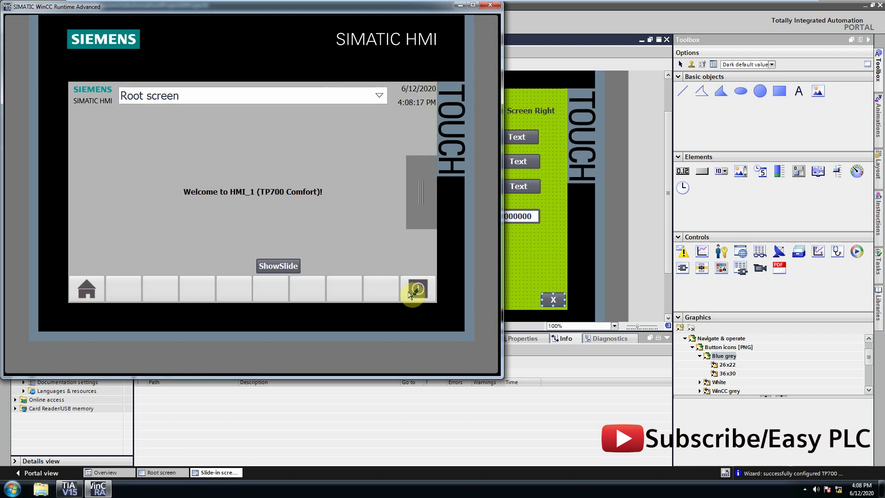
{"action": "left_click", "coordinate": [296, 267]}
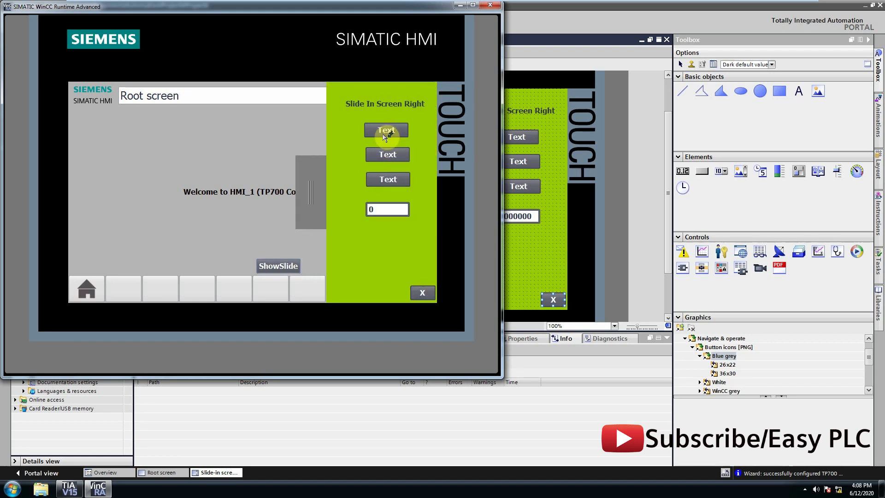
{"action": "left_click", "coordinate": [311, 209]}
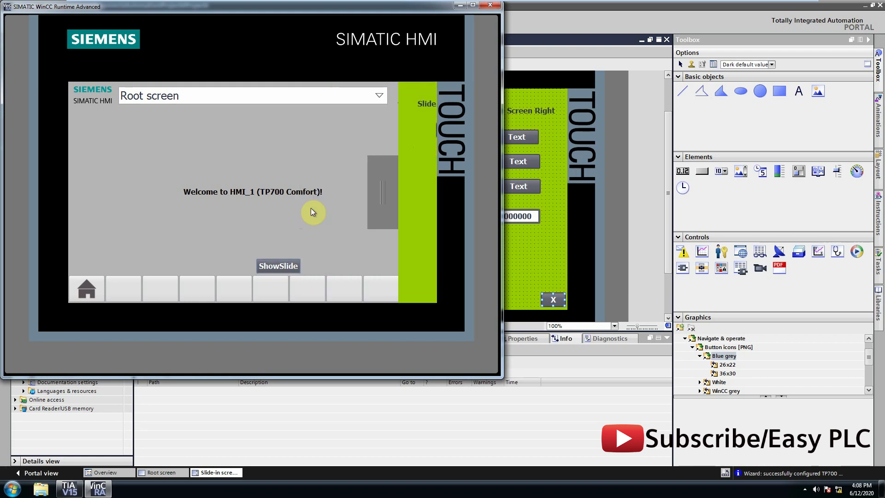
{"action": "left_click", "coordinate": [289, 270]}
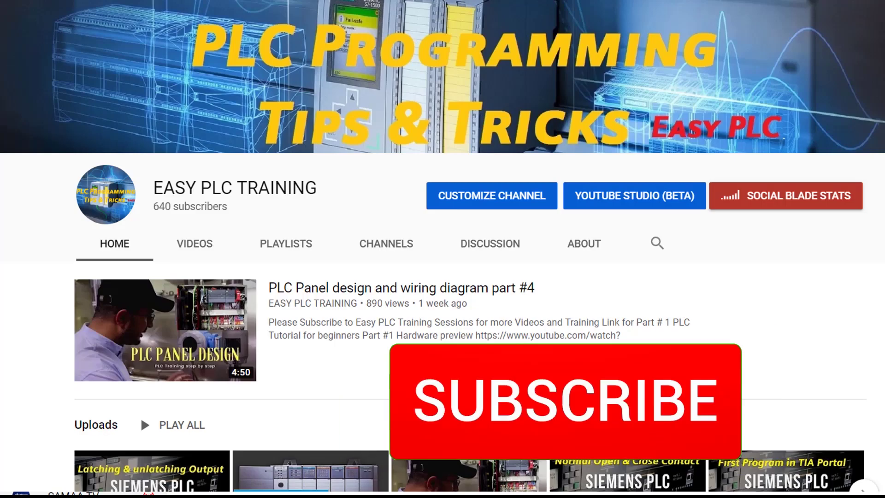